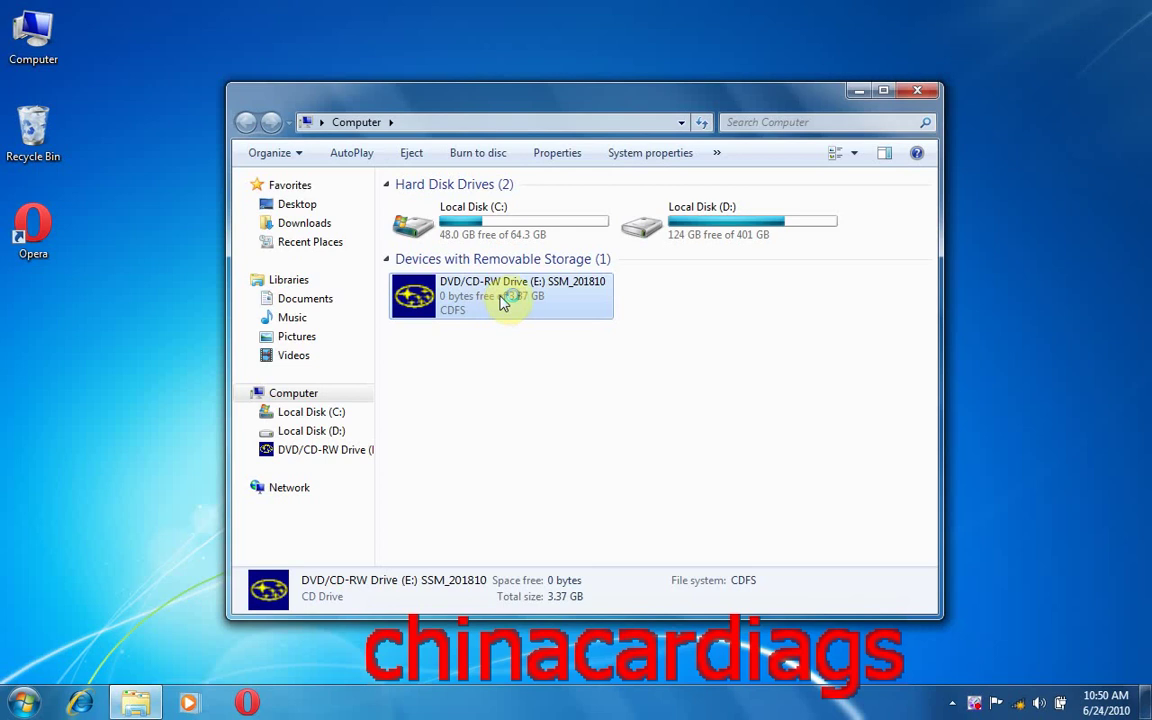
# Install Subaru Select Monitor III from the SSM_201810 disc's install menu, accepting the license agreement.
pyautogui.click(3, 6)
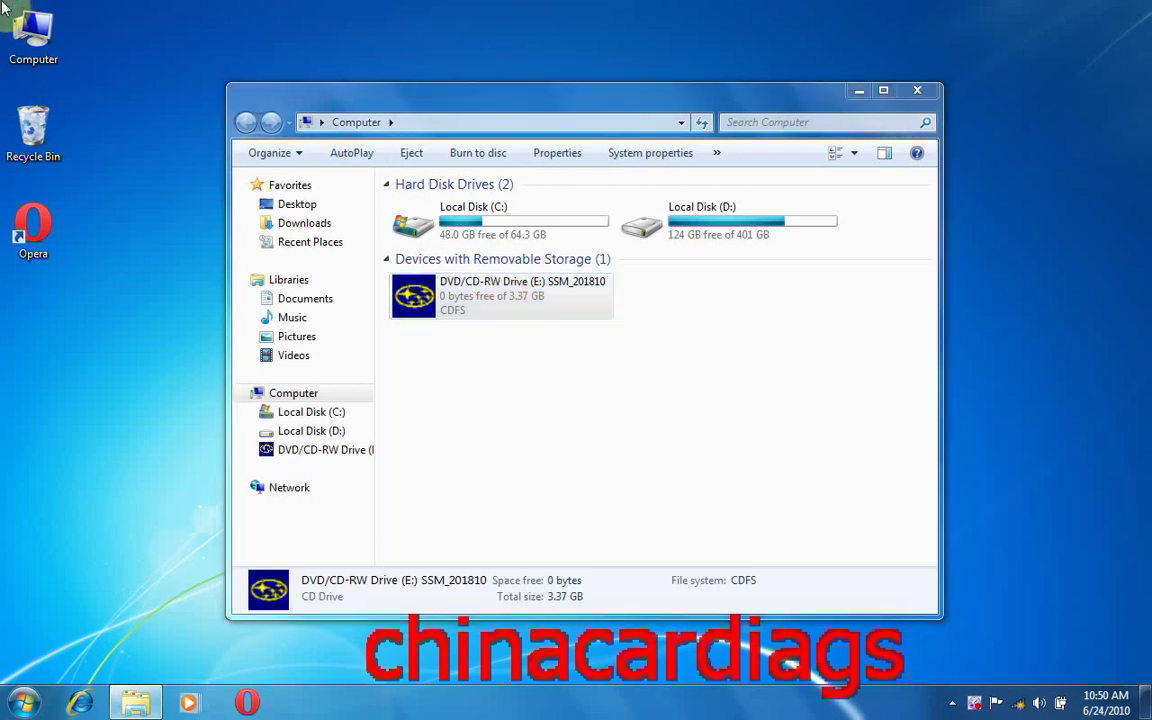
pyautogui.click(661, 390)
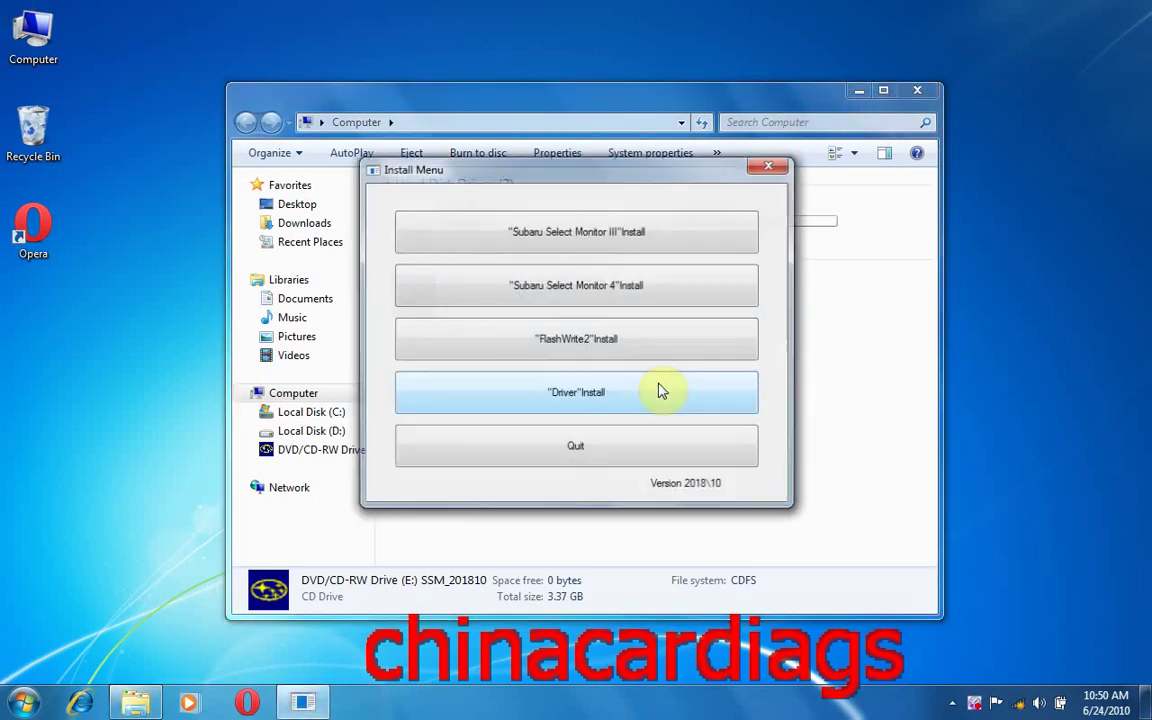
pyautogui.click(655, 234)
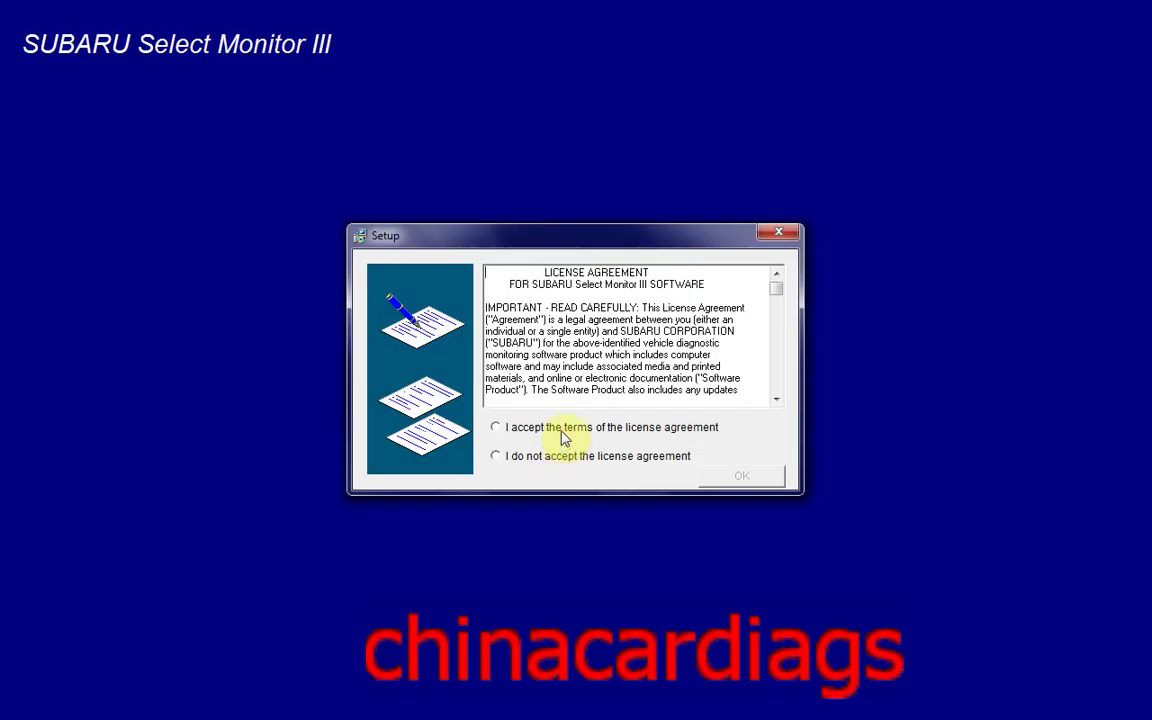
pyautogui.click(563, 434)
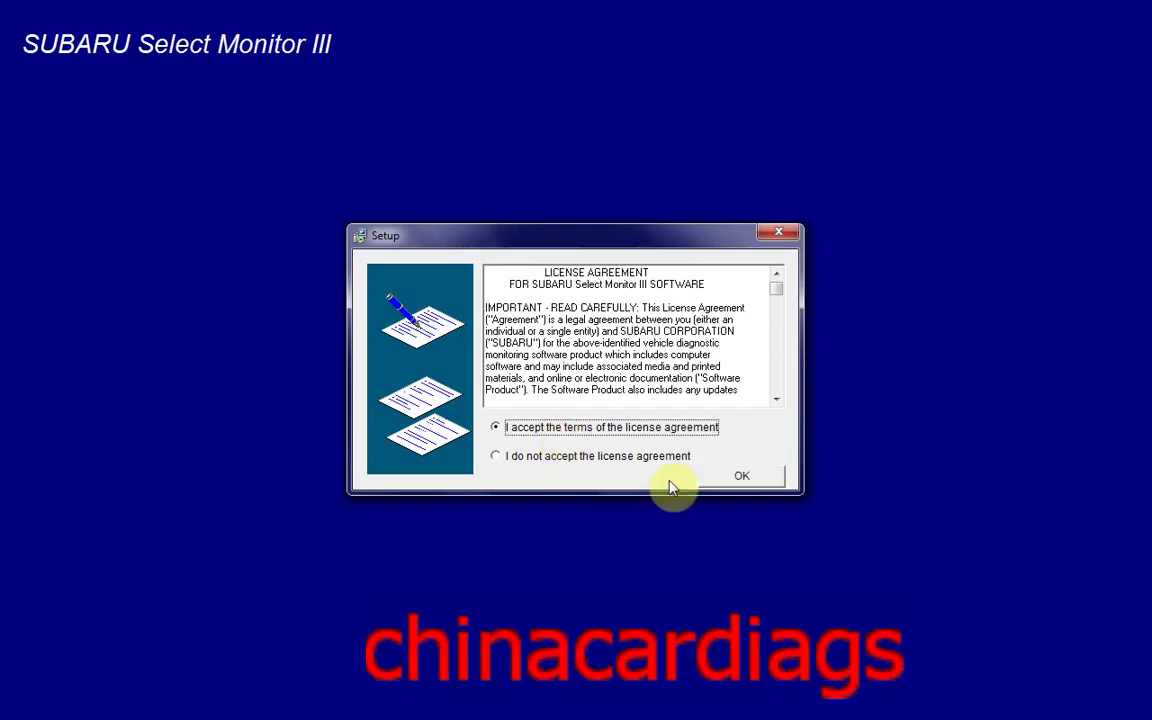
pyautogui.click(740, 477)
pyautogui.click(406, 301)
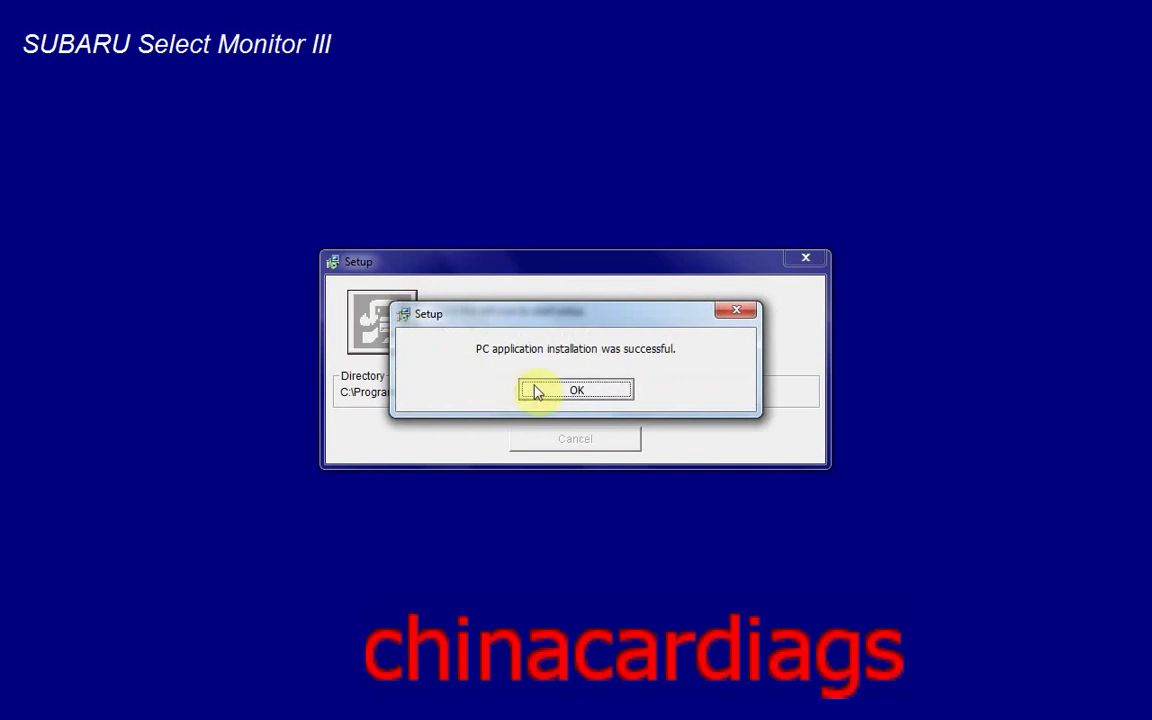
pyautogui.click(535, 390)
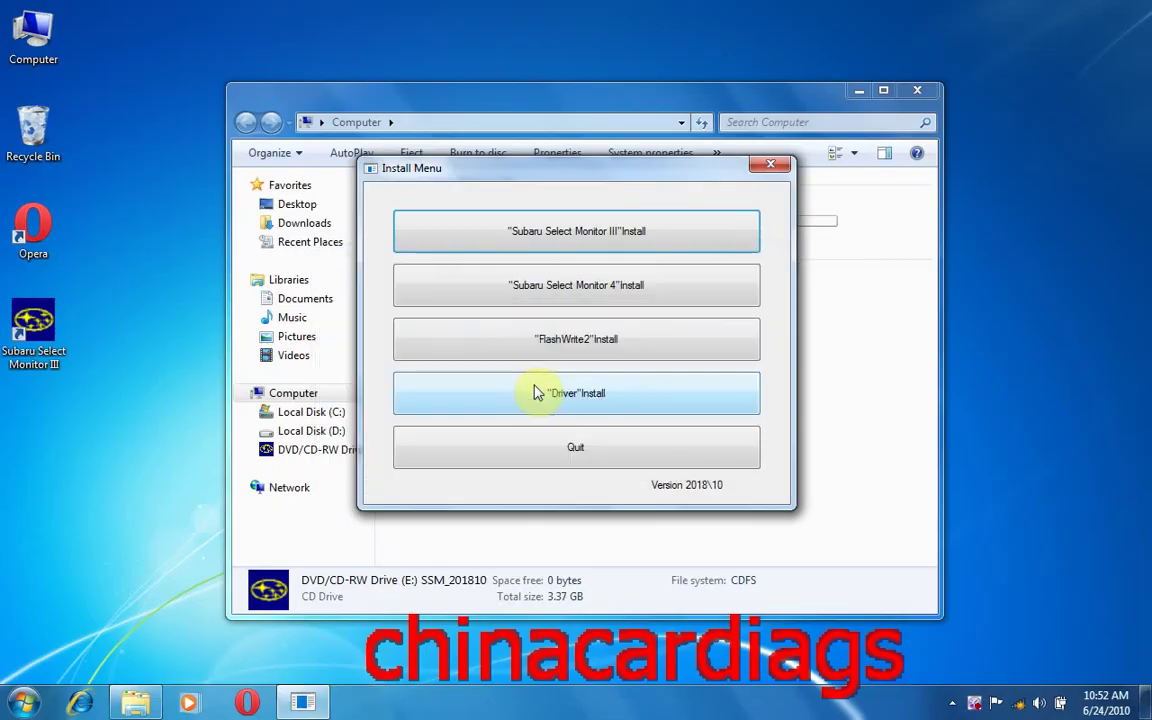
# Install Subaru Select Monitor 4 from the install menu, accepting the license terms and finishing the wizard.
pyautogui.click(597, 286)
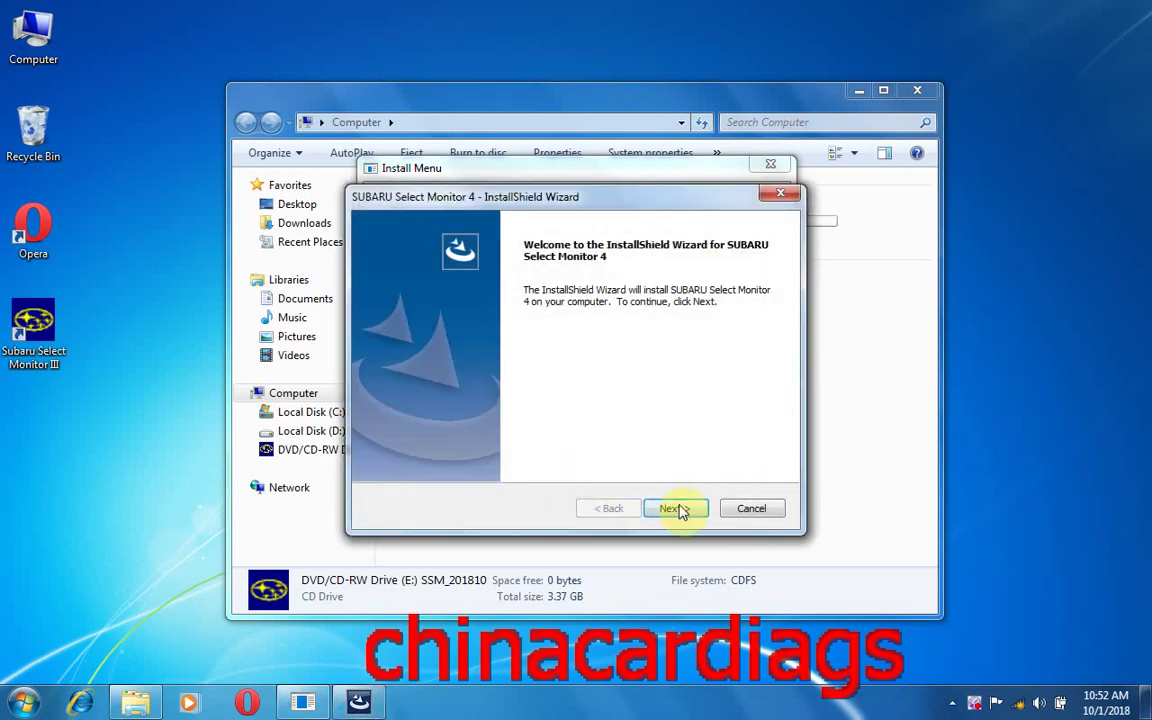
pyautogui.click(676, 509)
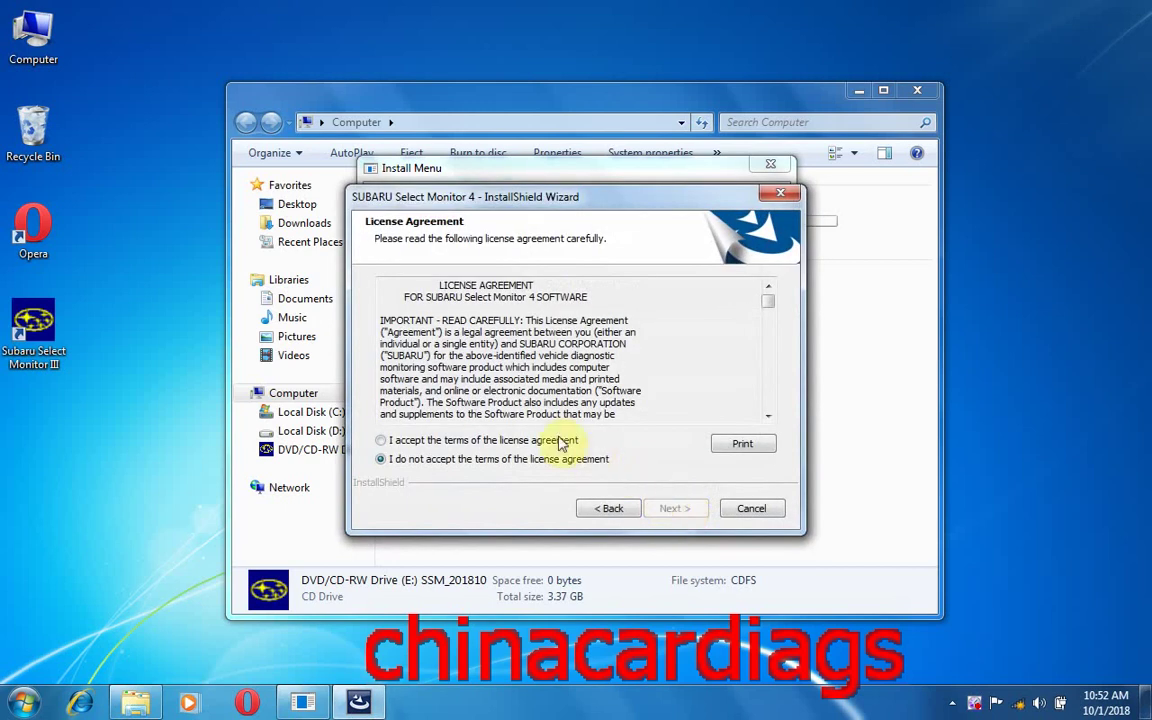
pyautogui.click(489, 441)
pyautogui.click(674, 508)
pyautogui.click(676, 508)
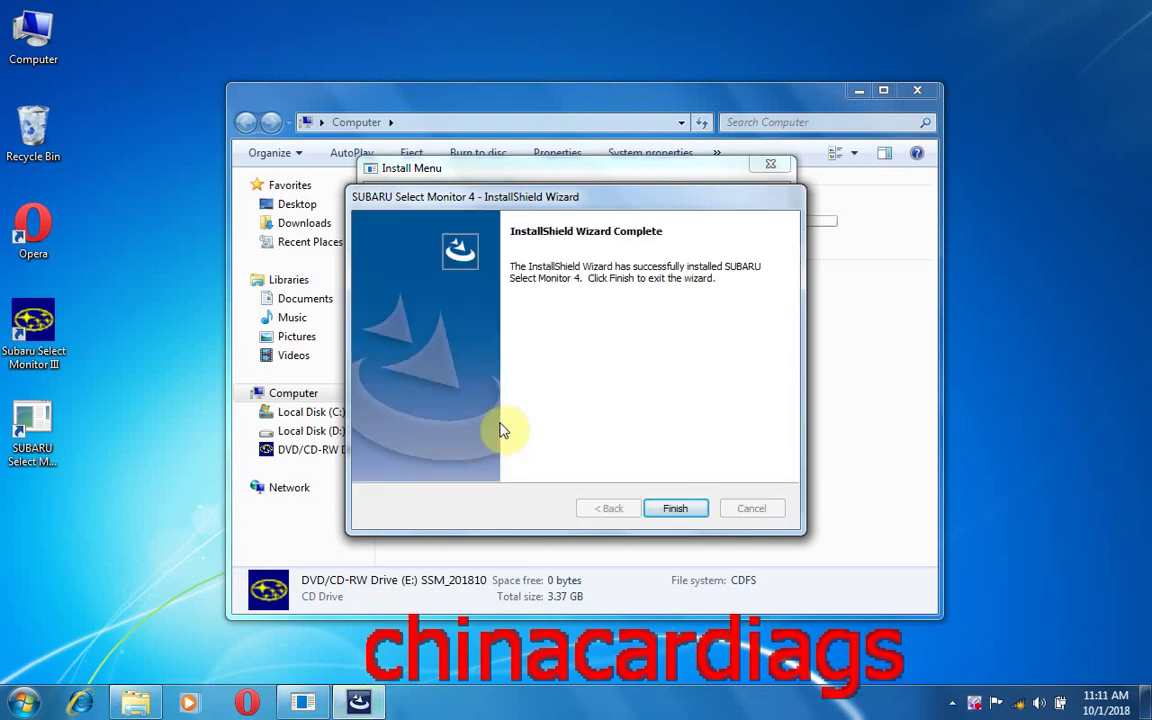
pyautogui.click(672, 510)
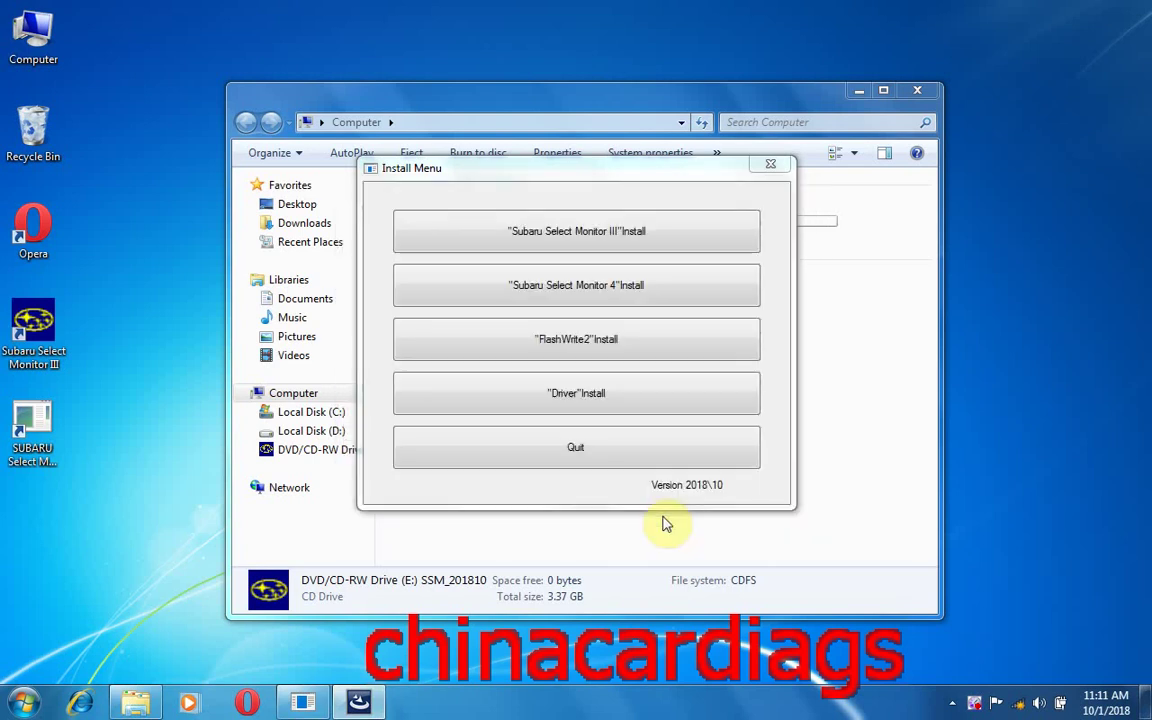
# Install FlashWrite2 from the install menu, accepting the license terms and completing its setup wizard.
pyautogui.click(610, 340)
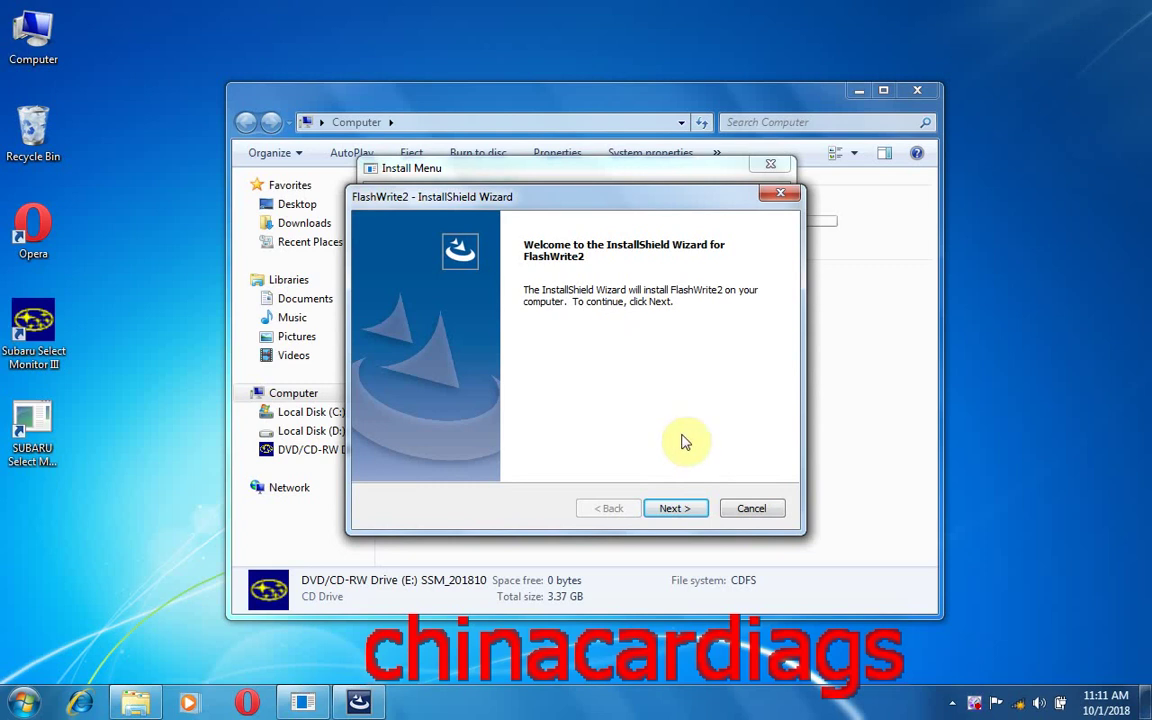
pyautogui.click(668, 512)
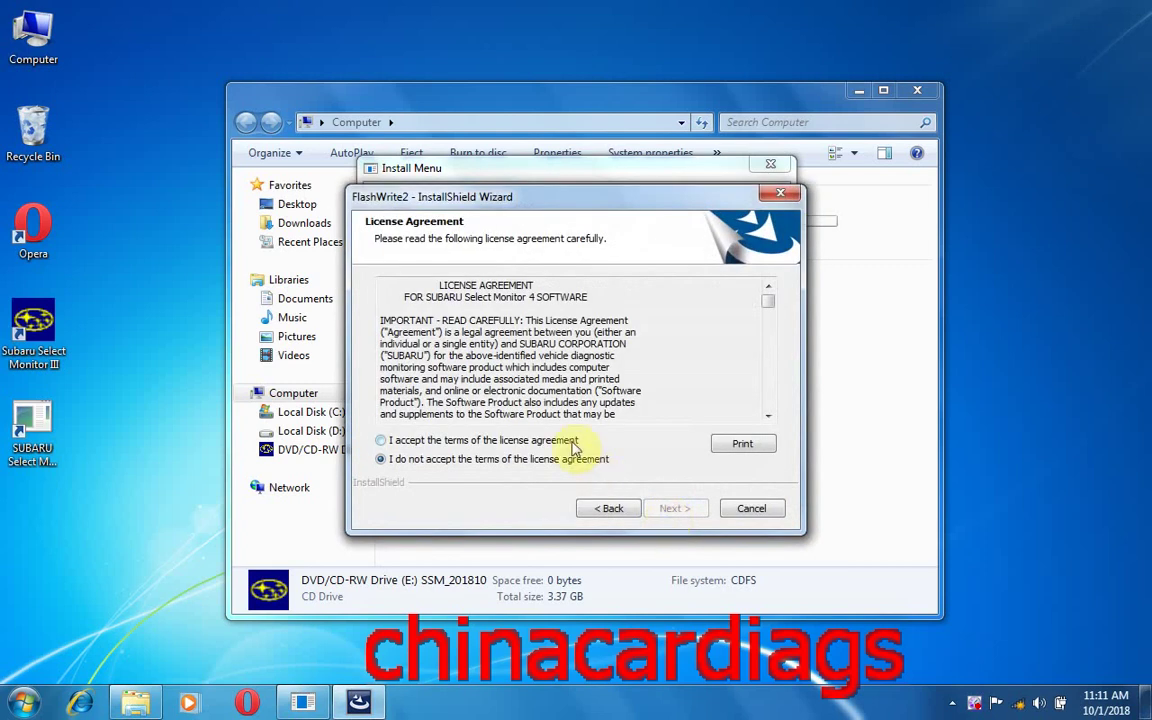
pyautogui.click(575, 443)
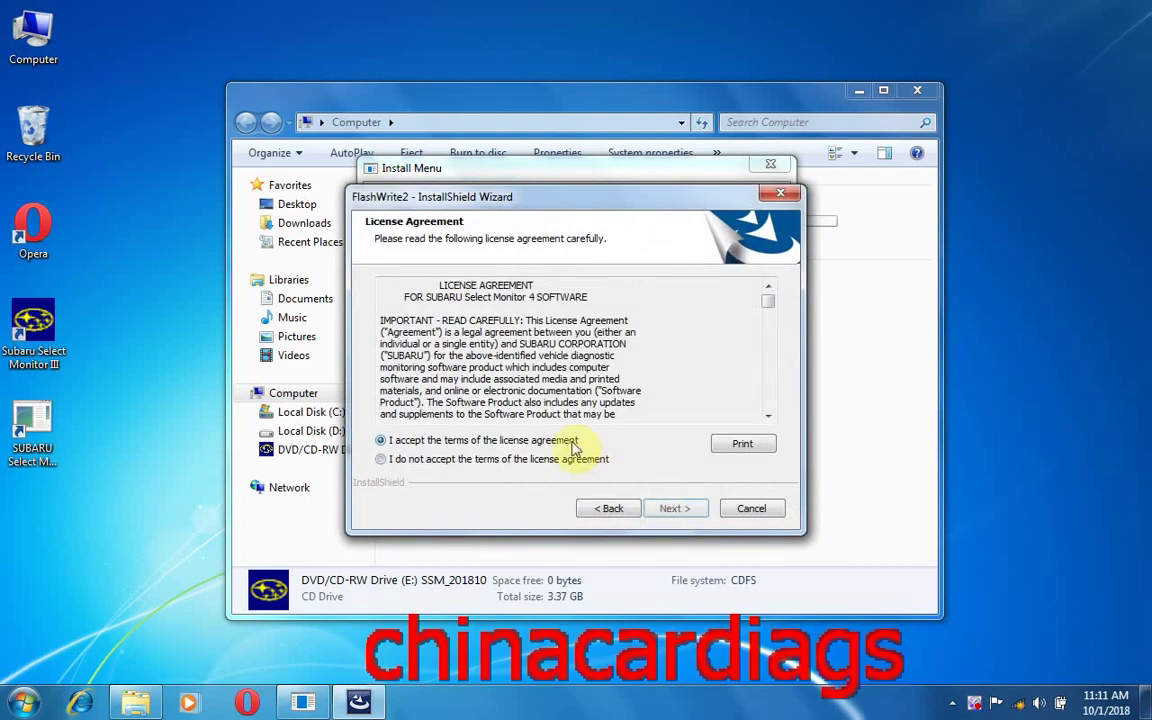
pyautogui.click(674, 509)
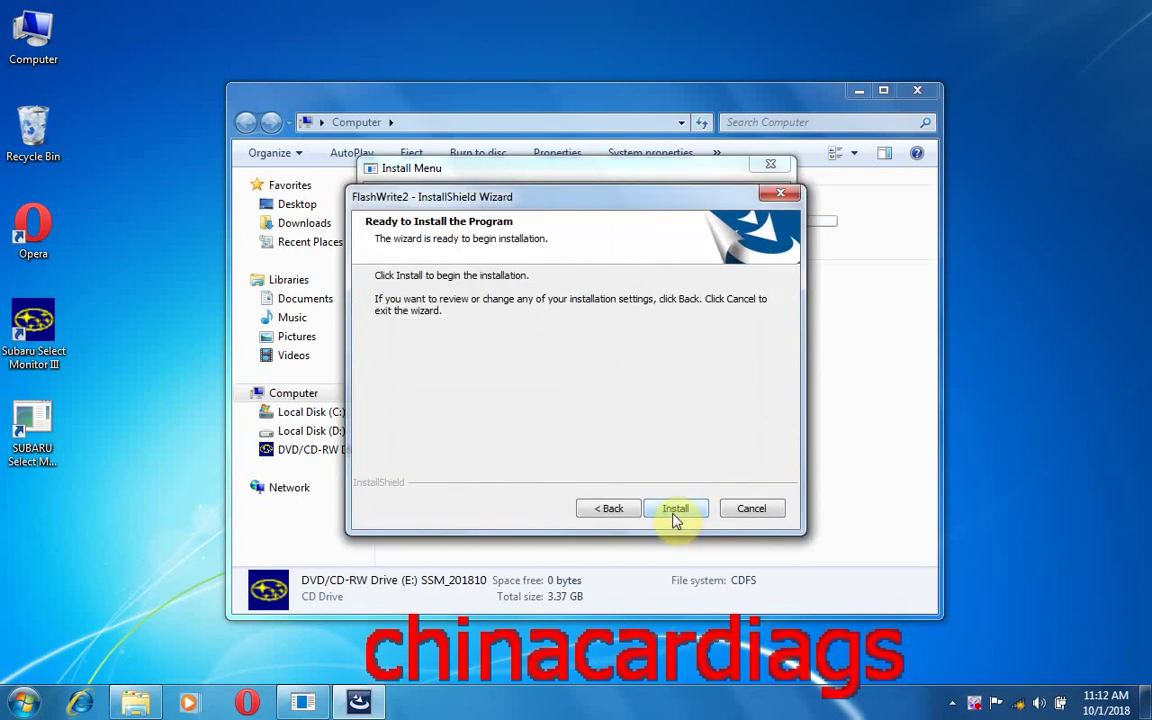
pyautogui.click(674, 515)
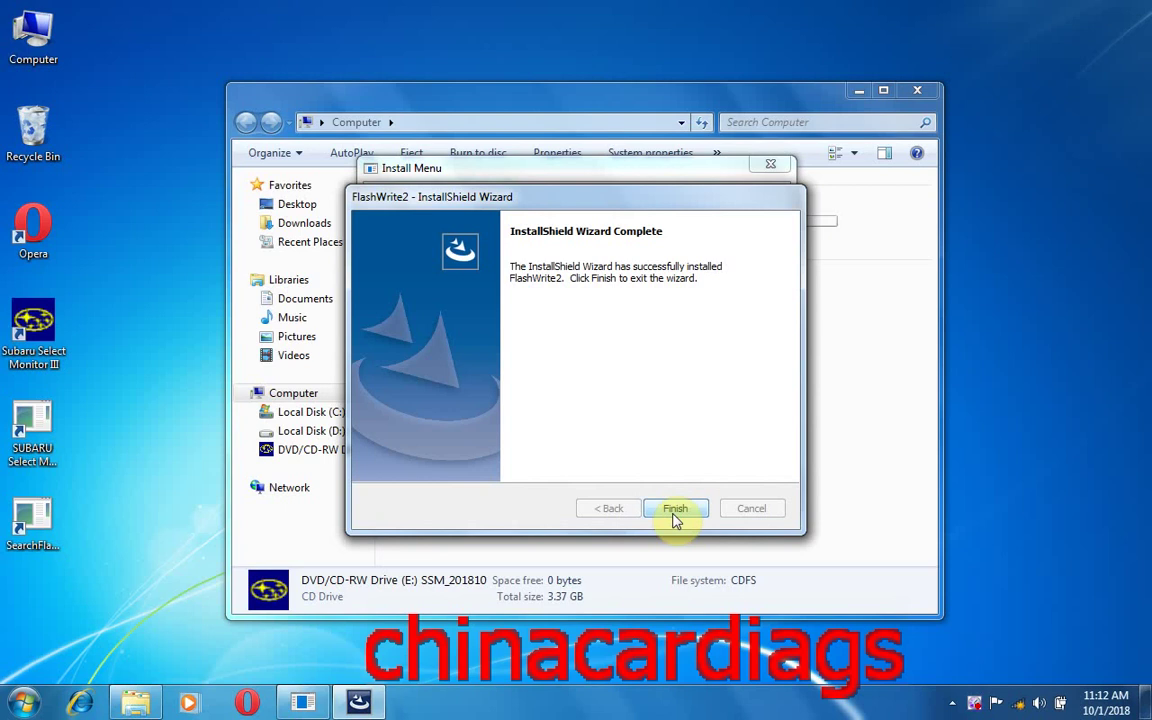
pyautogui.click(675, 512)
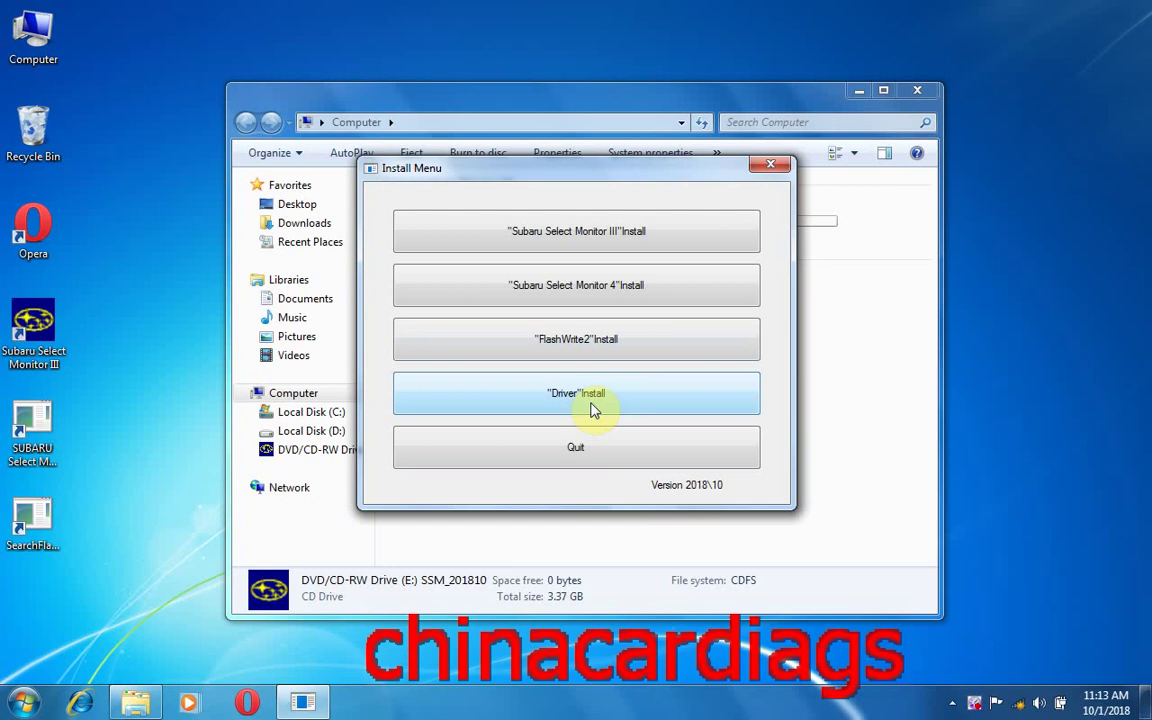
# Run the driver installation, accept the VX Manager license agreement and install it with the 5 - SUBARU component.
pyautogui.click(592, 405)
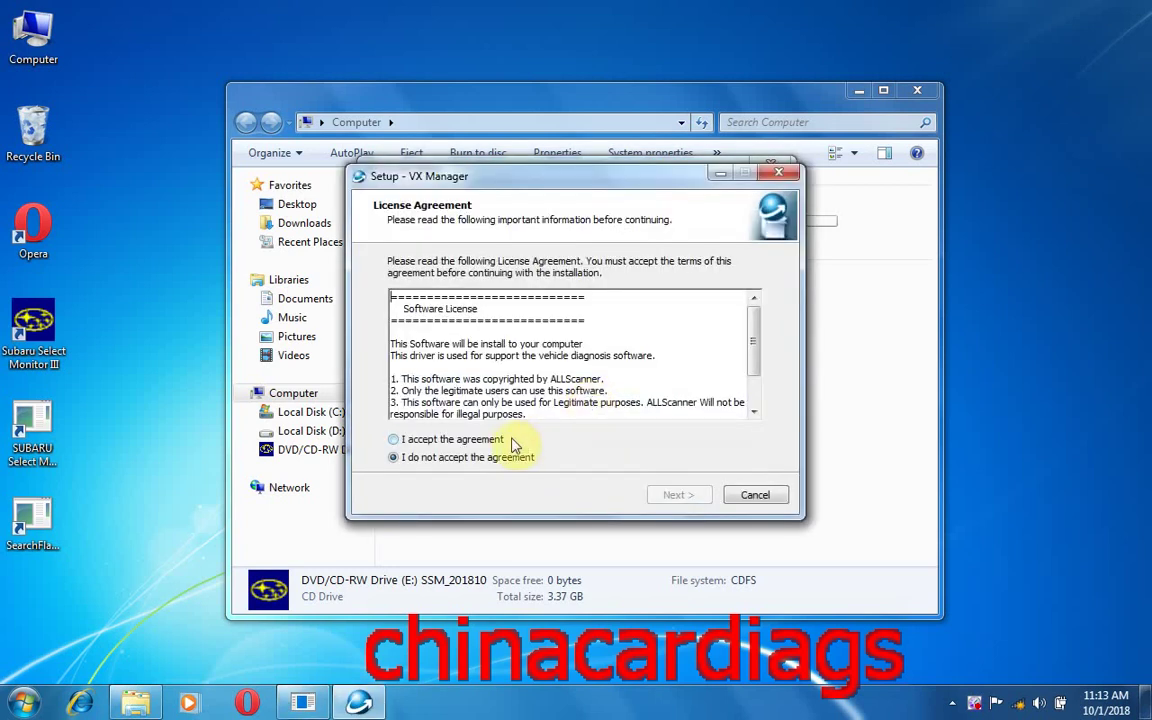
pyautogui.click(508, 442)
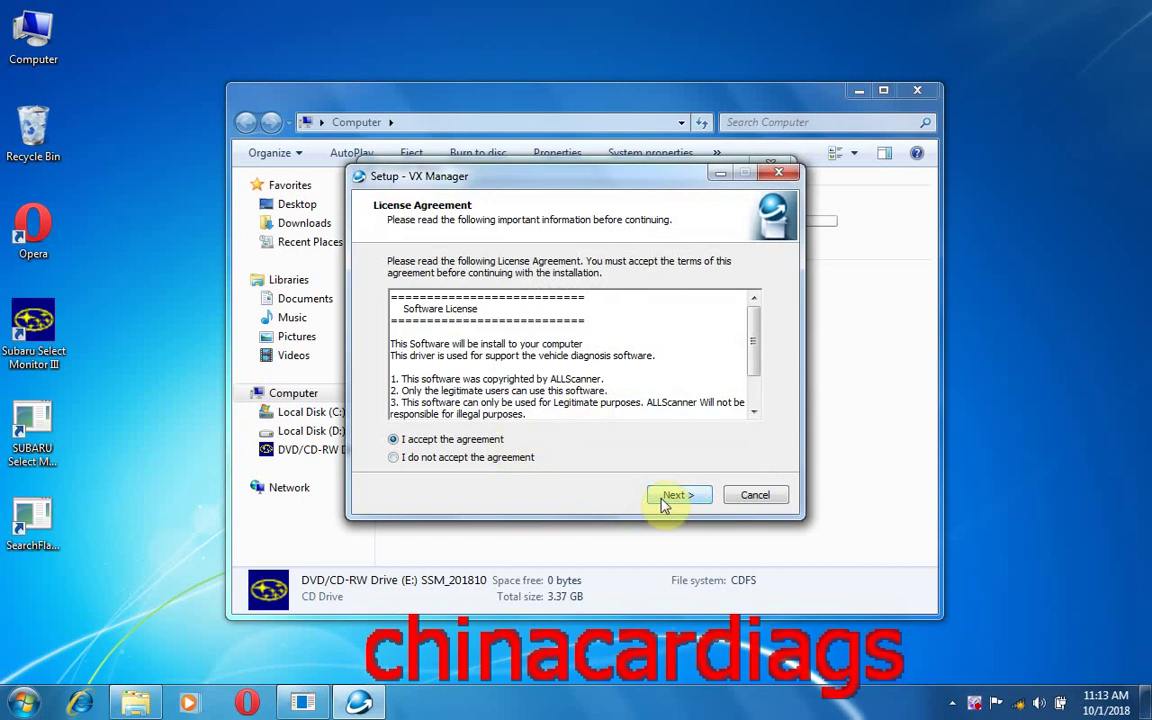
pyautogui.click(673, 495)
pyautogui.click(673, 495)
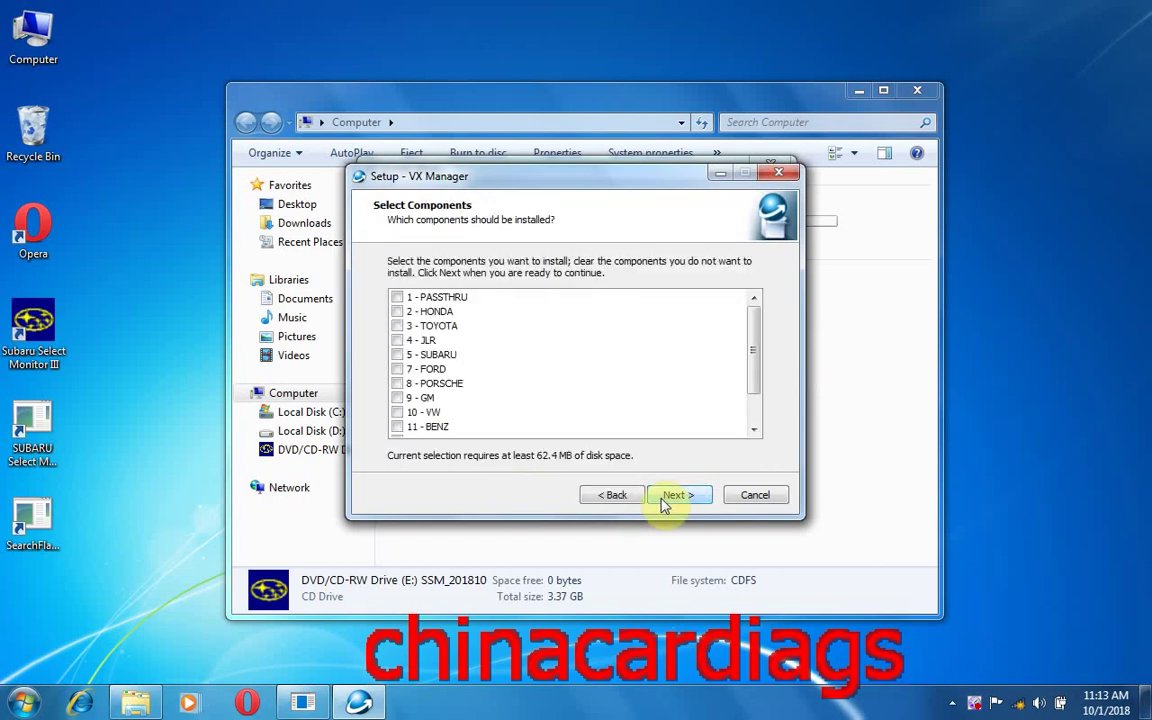
pyautogui.click(400, 356)
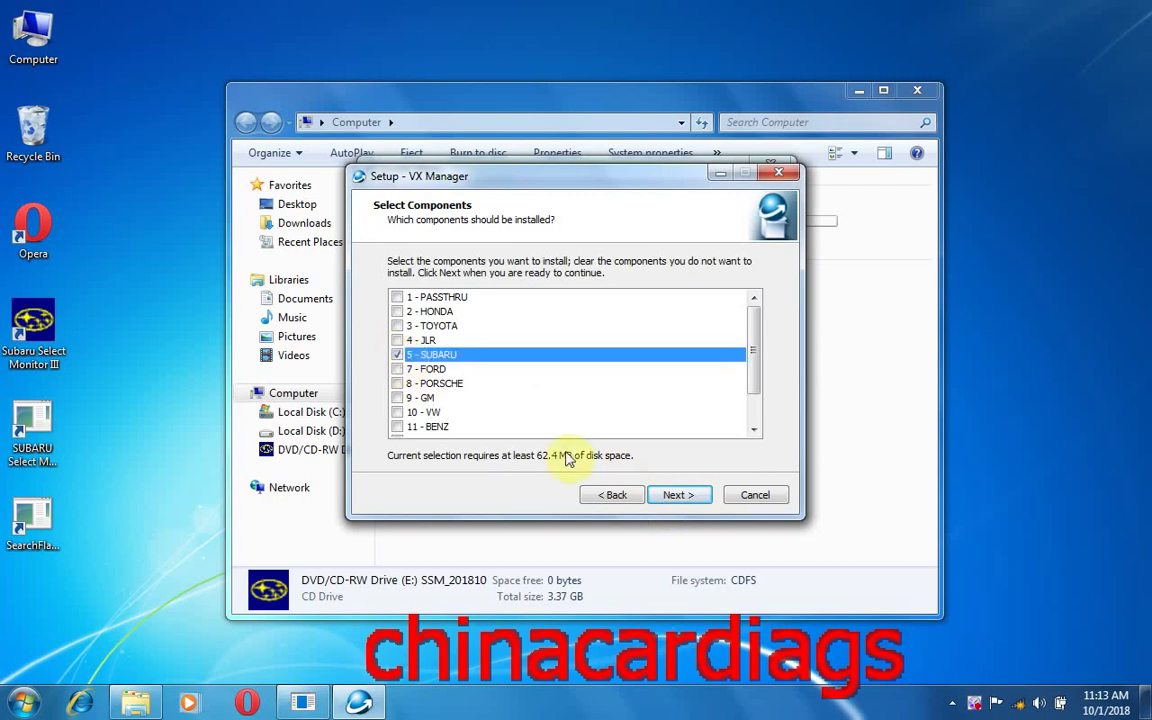
pyautogui.click(670, 500)
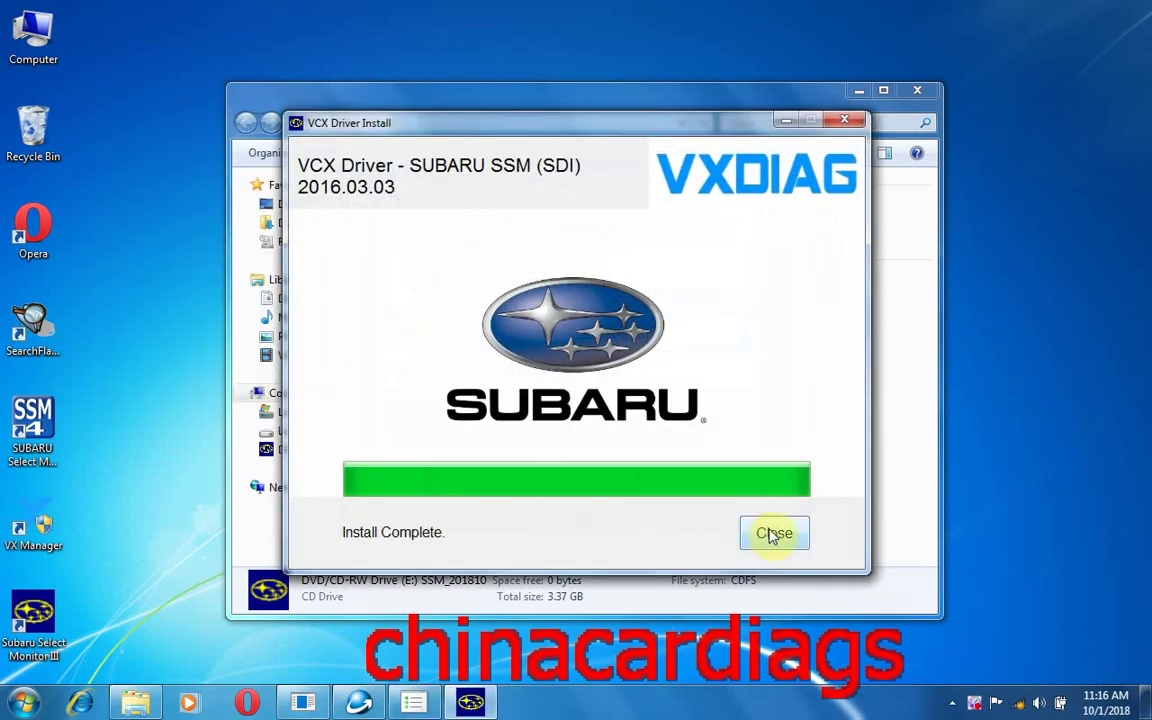
# Close the VCX driver installer and finish VX Manager setup with Run VX Manager and Visit website disabled, dismissing the compatibility prompt.
pyautogui.click(773, 533)
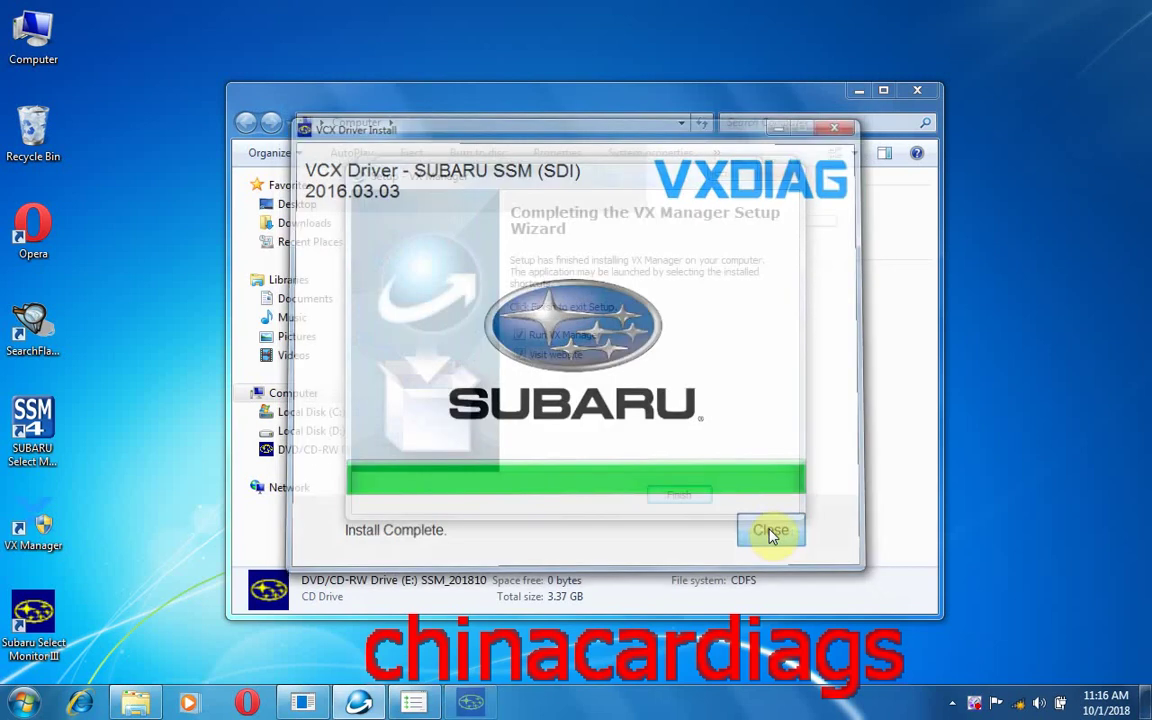
pyautogui.click(520, 356)
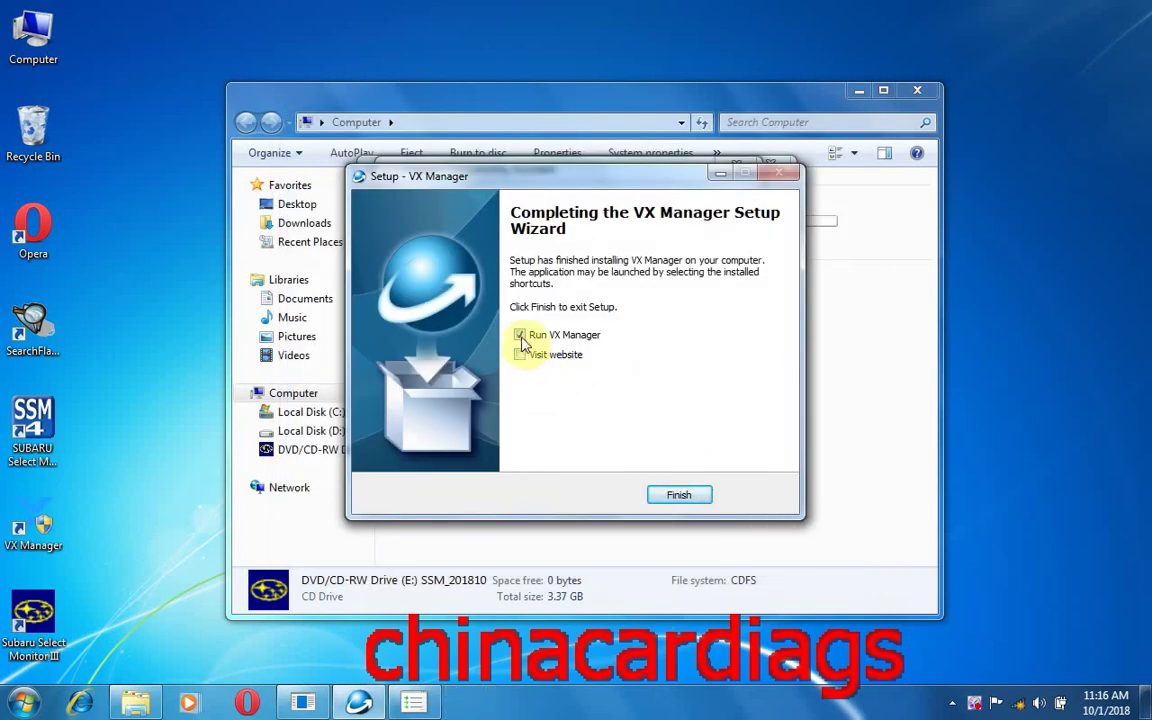
pyautogui.click(520, 336)
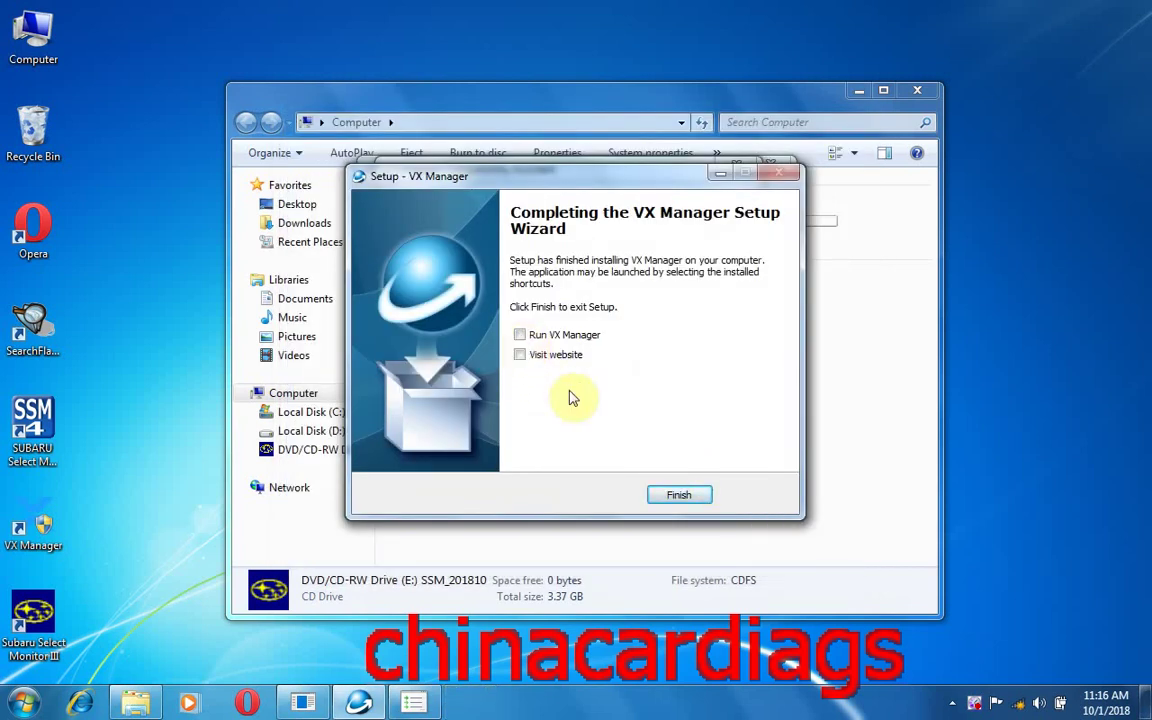
pyautogui.click(667, 495)
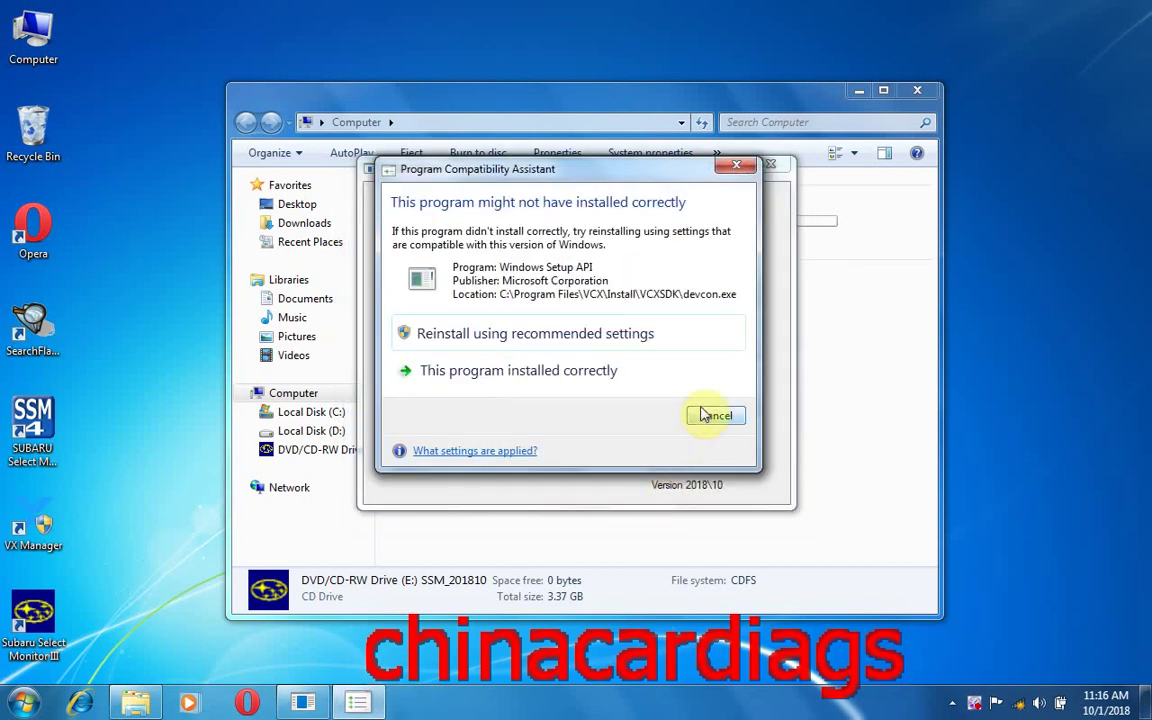
pyautogui.click(715, 415)
# Quit the install menu and open Subaru Select Monitor III from its desktop shortcut.
pyautogui.click(672, 452)
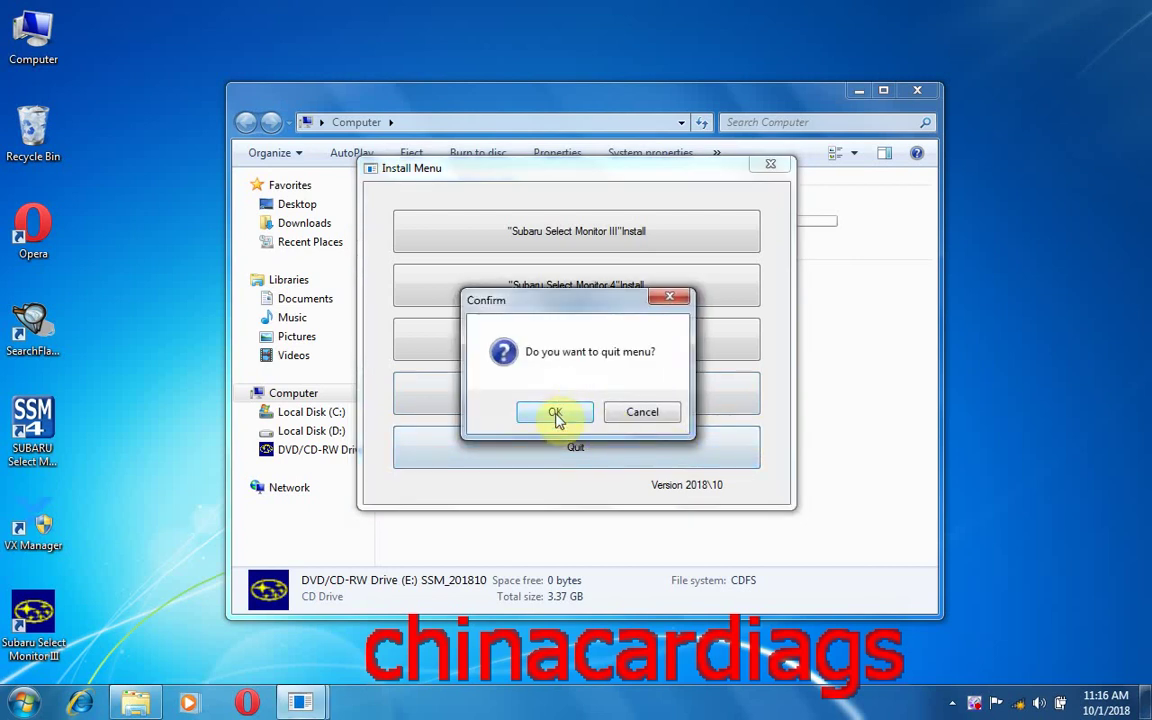
pyautogui.click(555, 414)
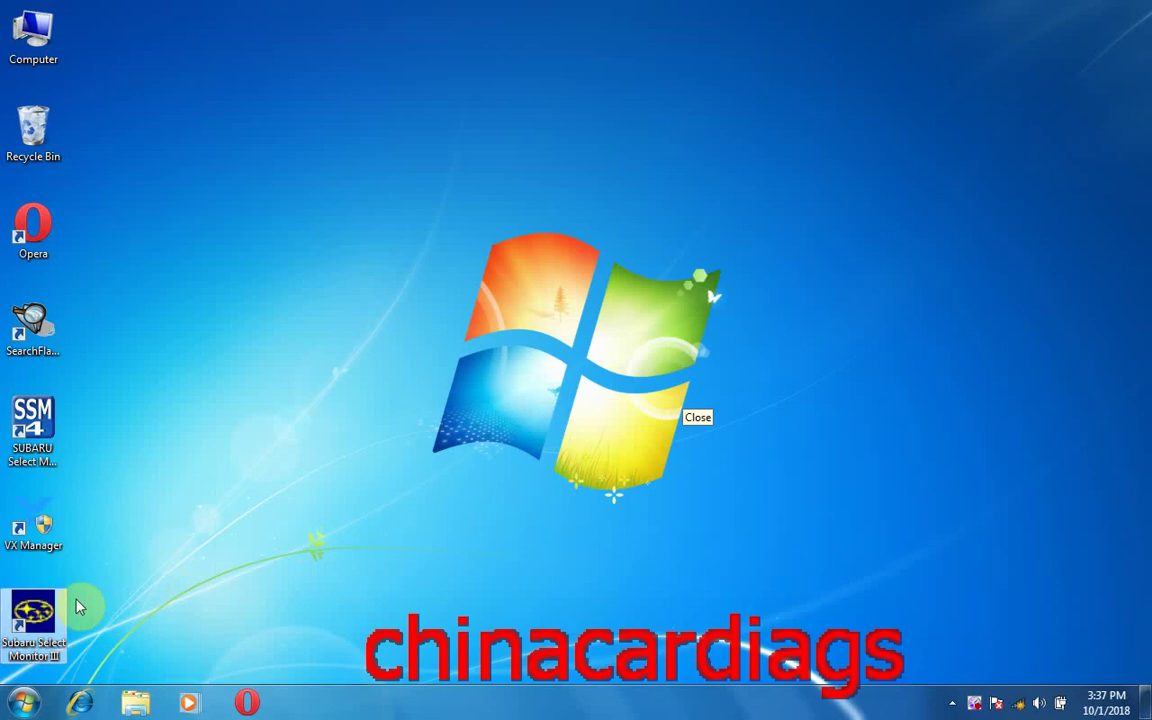
pyautogui.rightClick(38, 606)
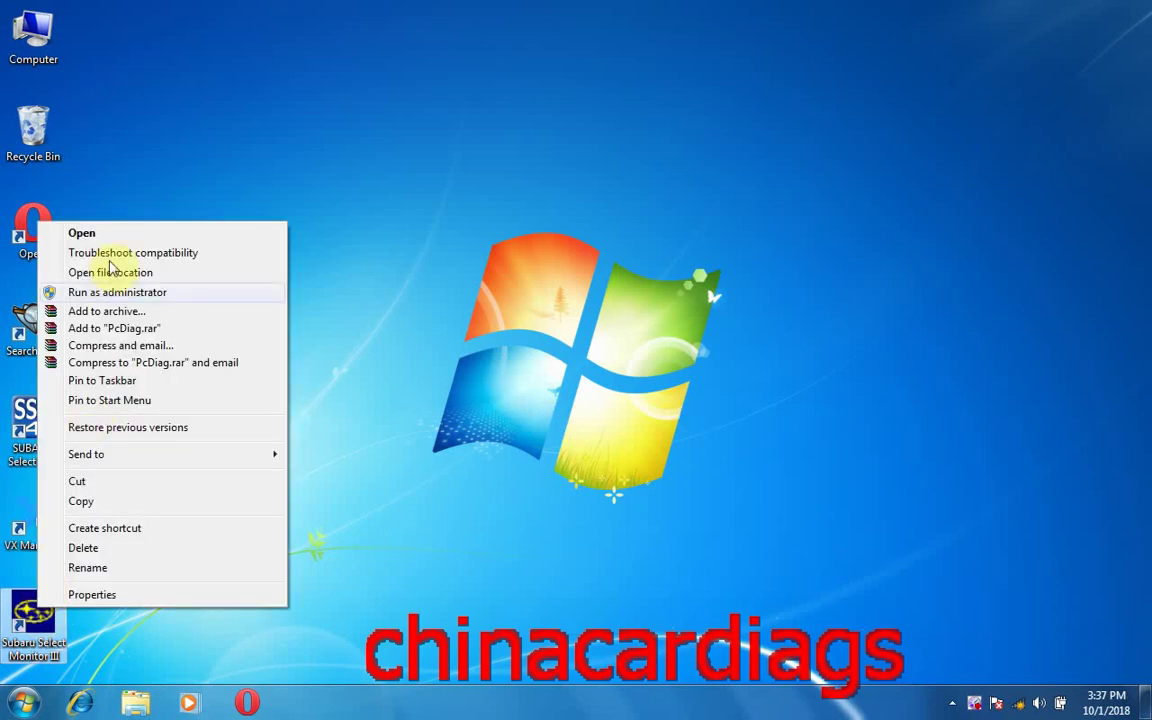
pyautogui.click(105, 235)
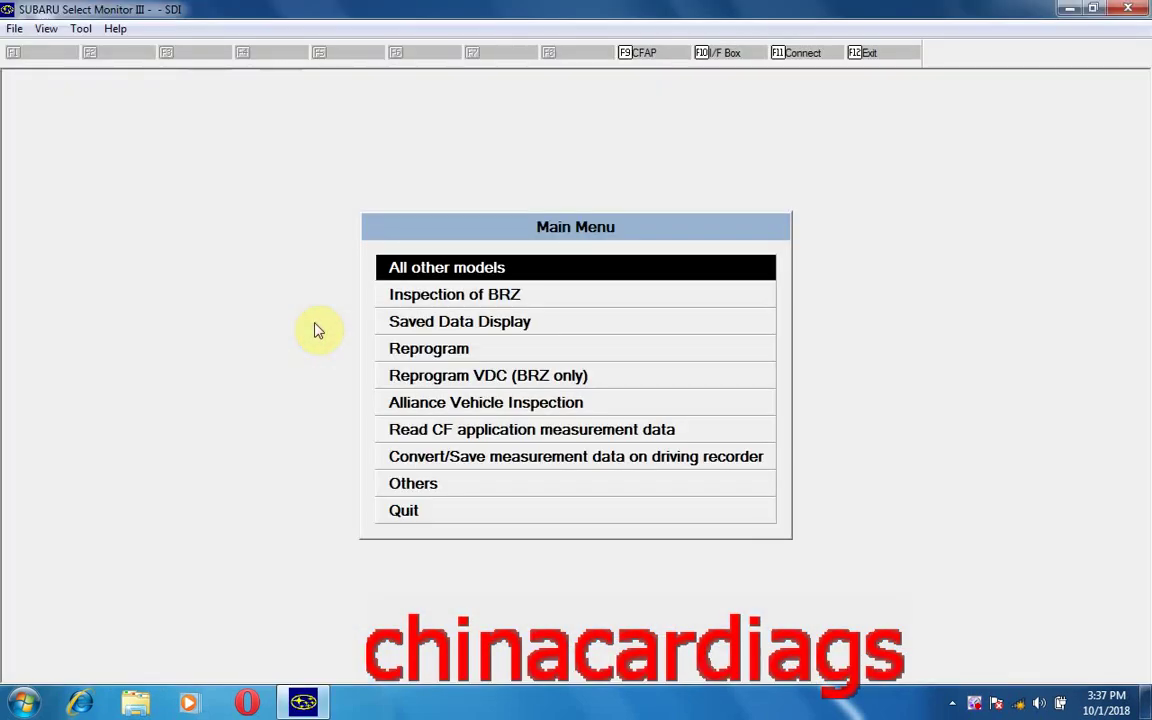
# Examine the unit, measurement mode and available display language settings in the program options, then cancel the dialog.
pyautogui.click(81, 29)
pyautogui.click(112, 76)
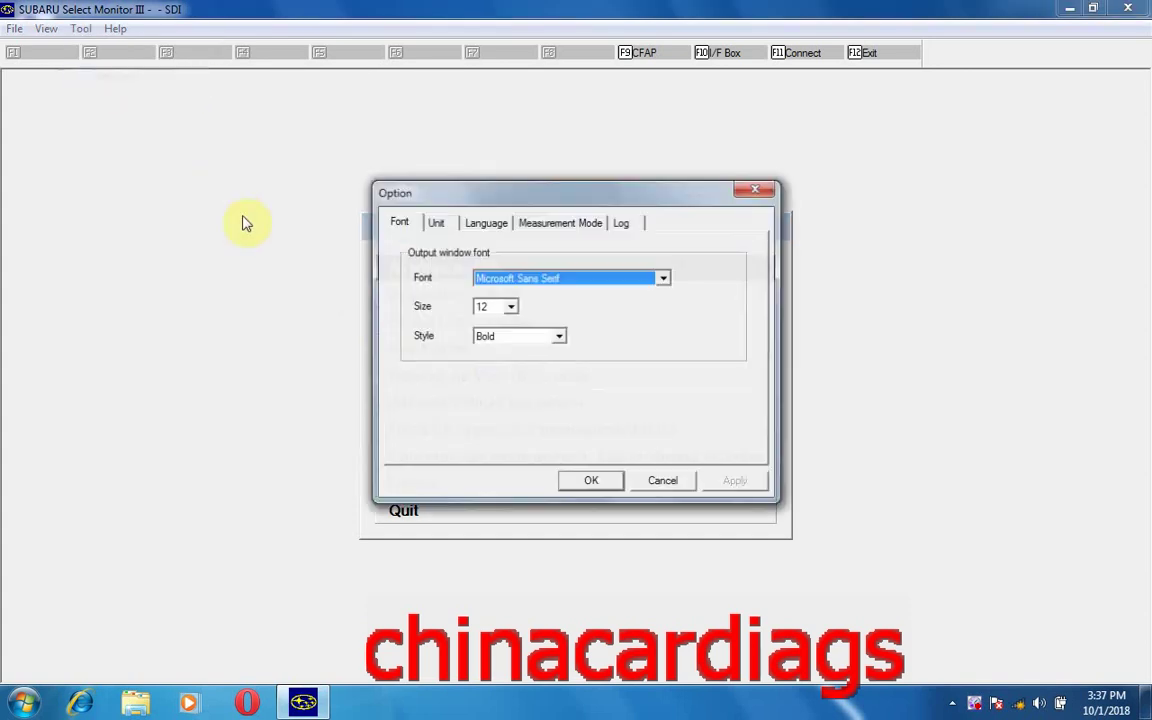
pyautogui.click(486, 223)
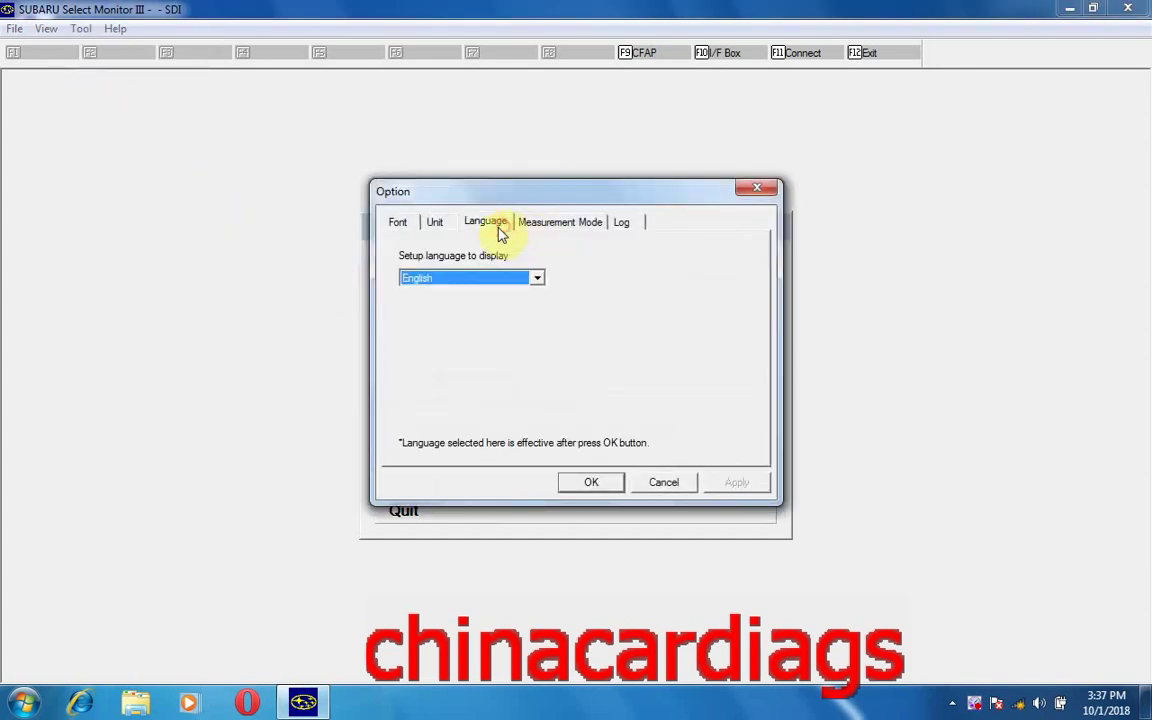
pyautogui.click(436, 223)
pyautogui.click(477, 228)
pyautogui.click(526, 227)
pyautogui.click(484, 228)
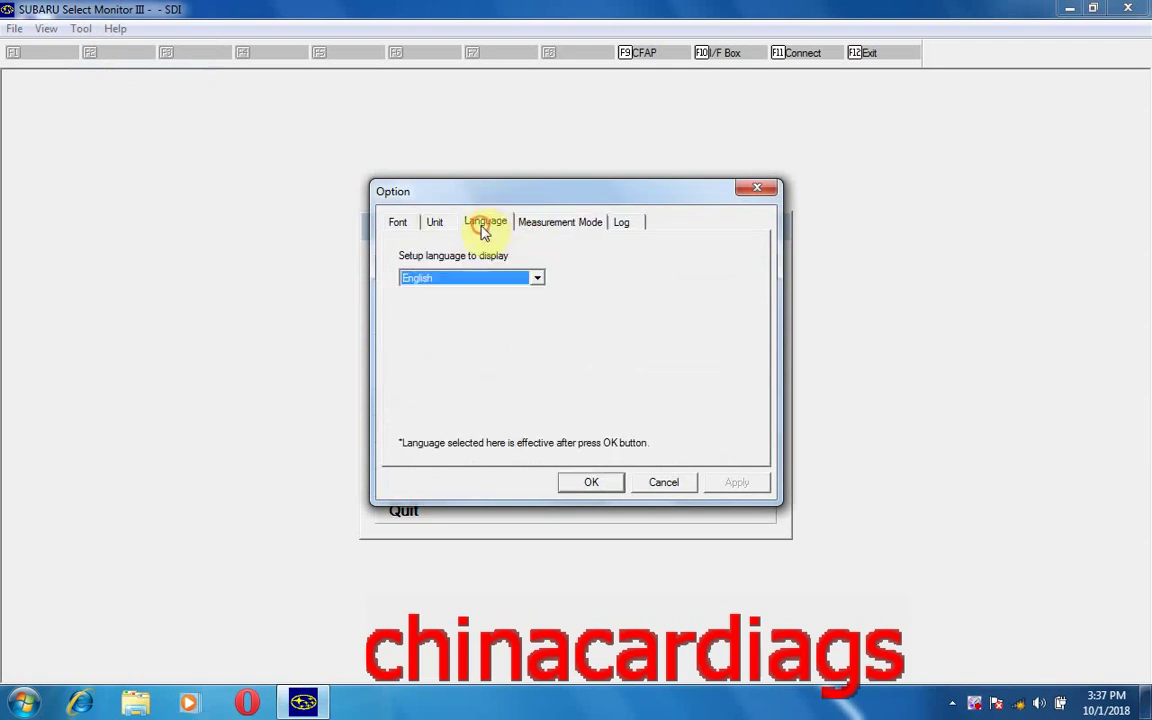
pyautogui.click(537, 277)
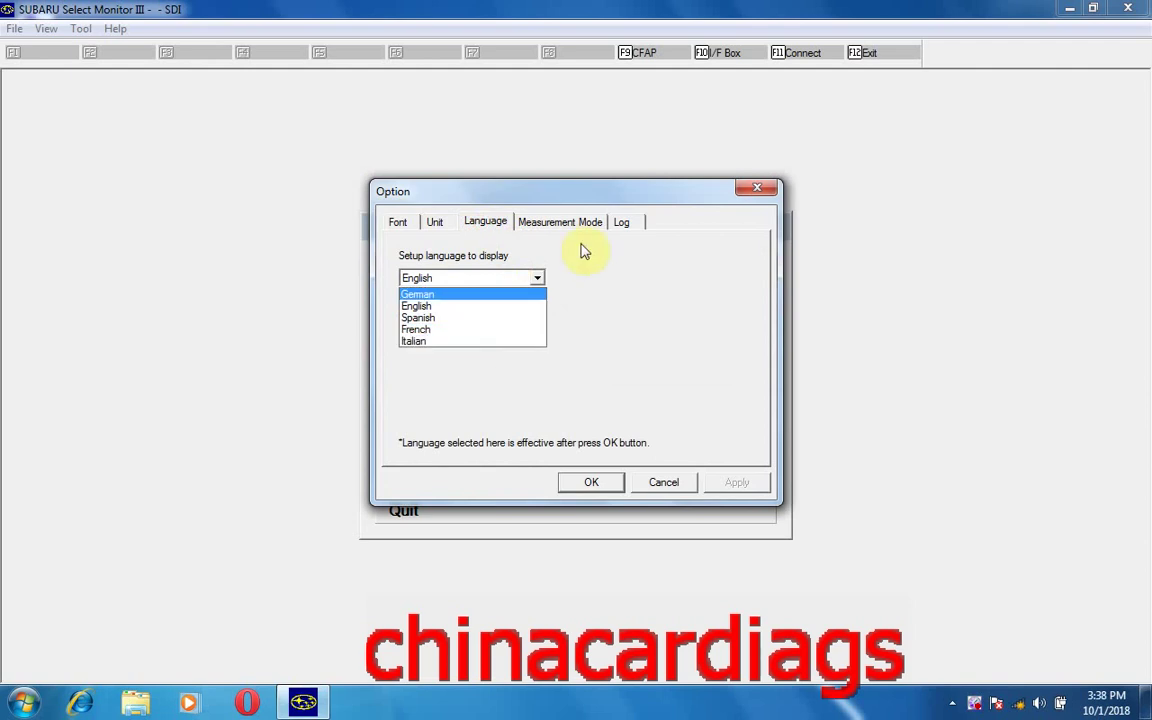
pyautogui.click(659, 489)
pyautogui.click(661, 485)
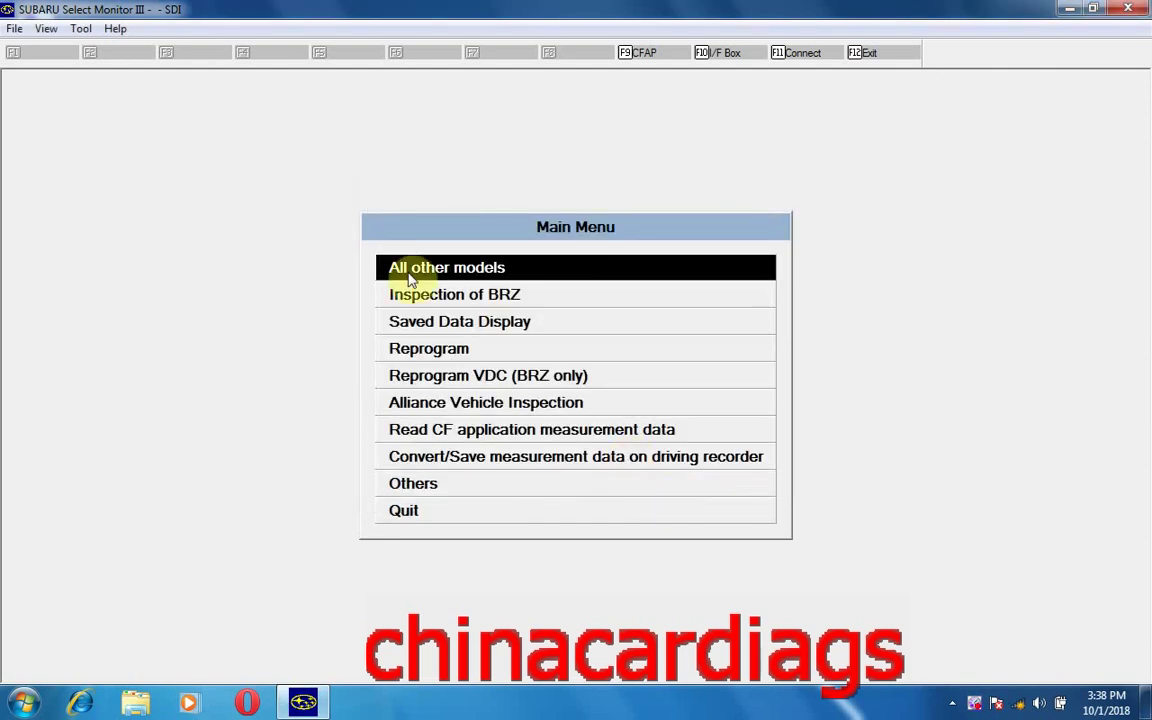
# Check the version information of Subaru Select Monitor III and close it.
pyautogui.click(116, 30)
pyautogui.click(130, 47)
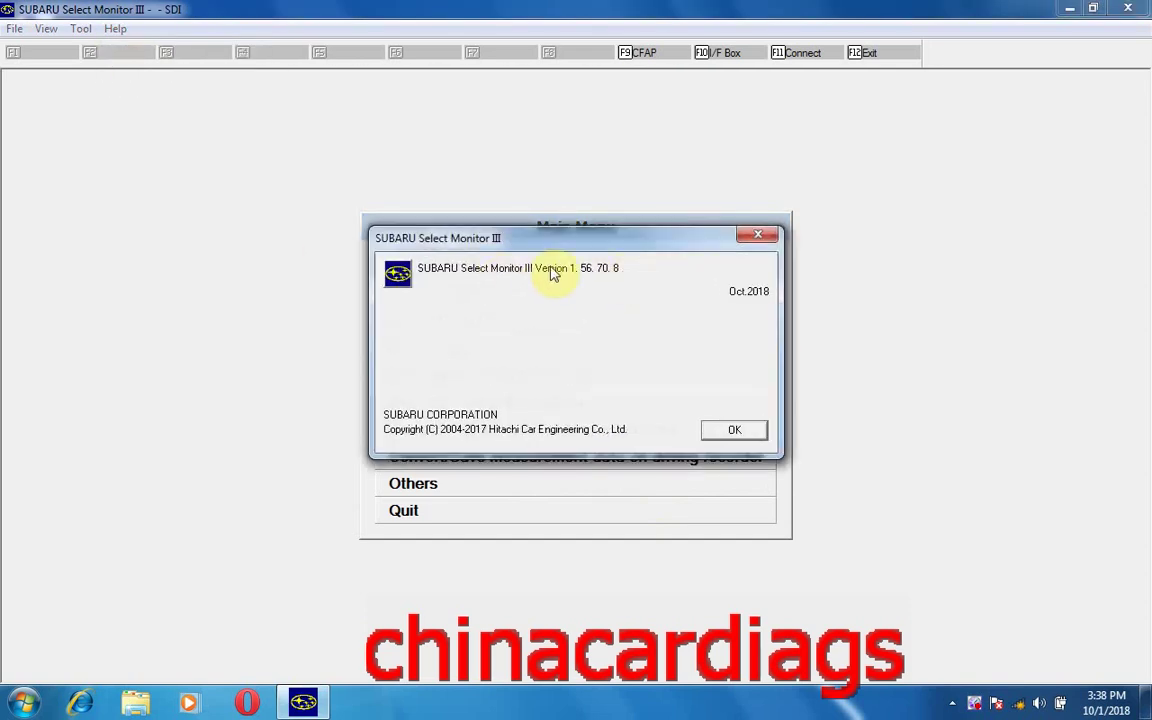
pyautogui.click(735, 434)
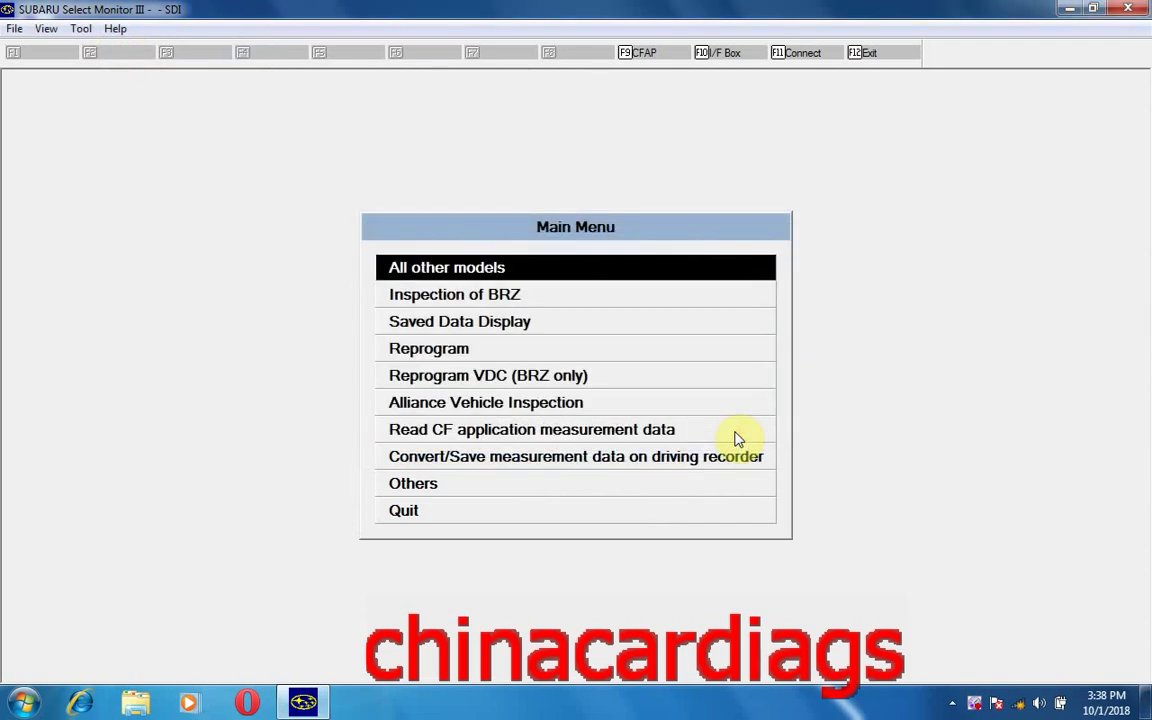